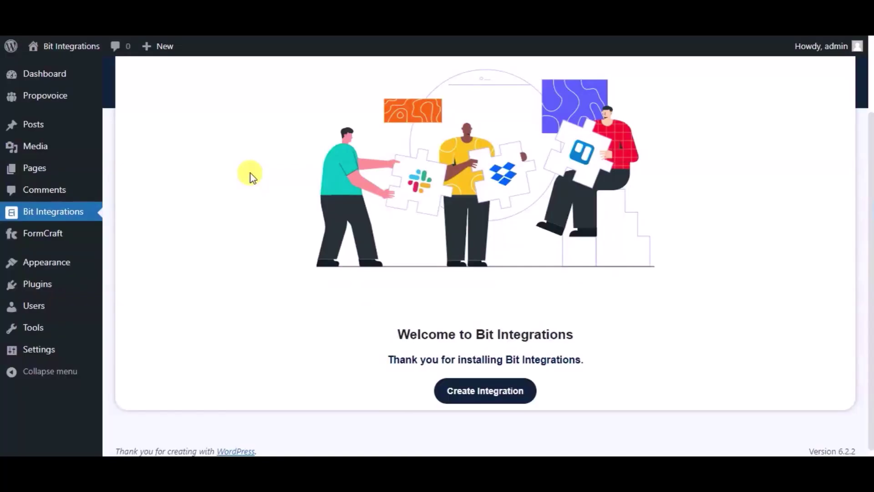
# Step: Create an integration with FormCraft3 as the trigger, using the Bit Integrations form, and proceed to action selection
pyautogui.click(460, 395)
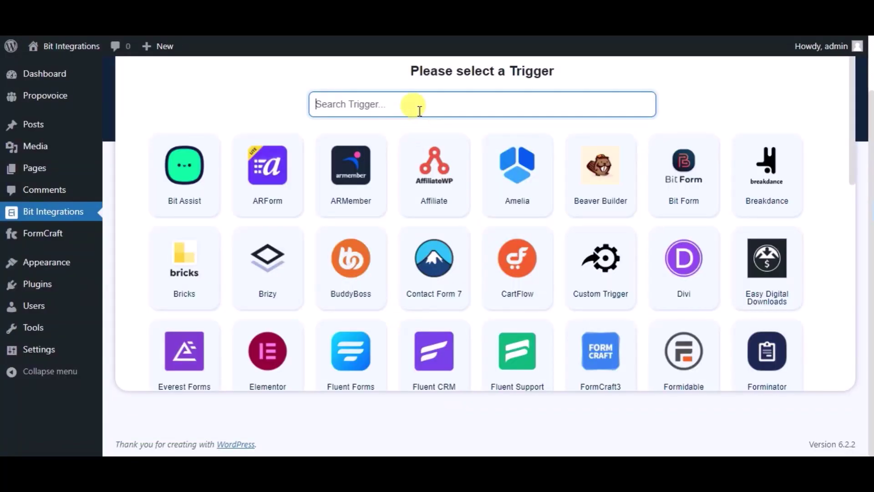
pyautogui.write('form')
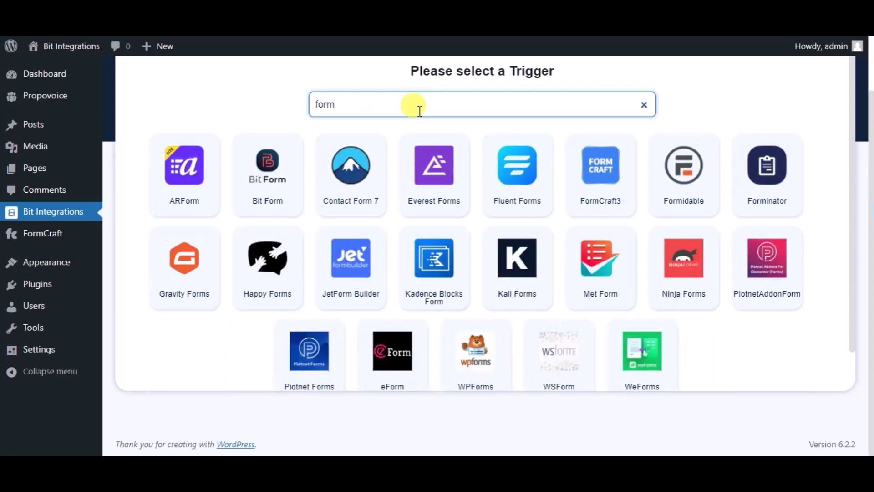
pyautogui.write('craft')
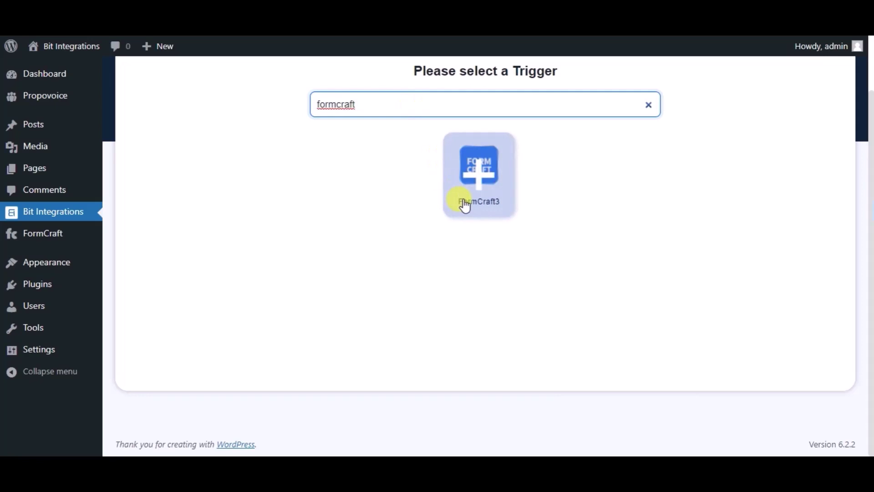
pyautogui.click(462, 201)
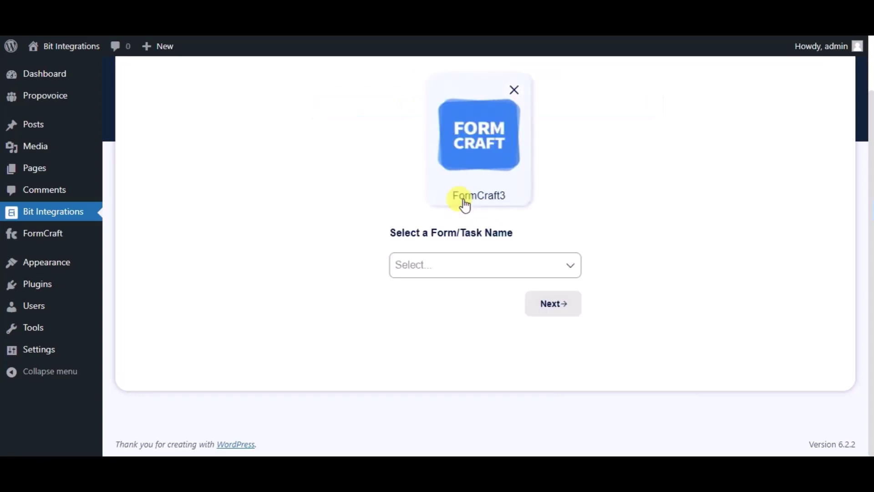
pyautogui.click(461, 259)
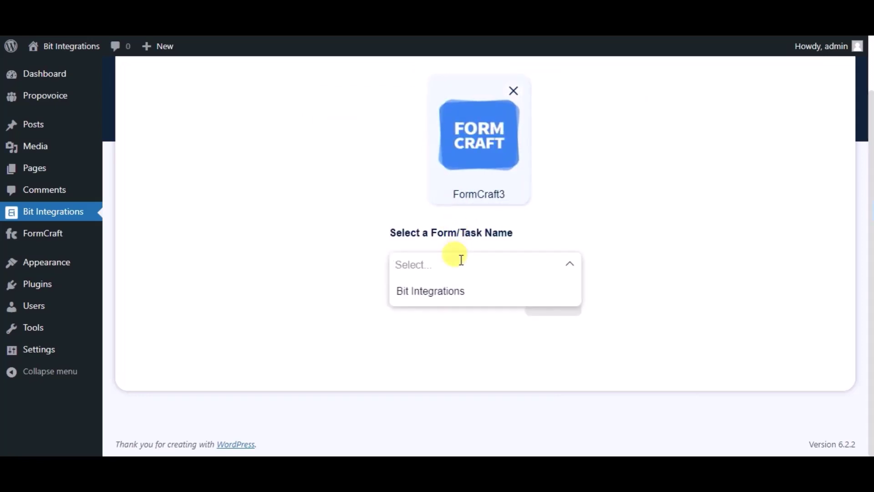
pyautogui.click(454, 292)
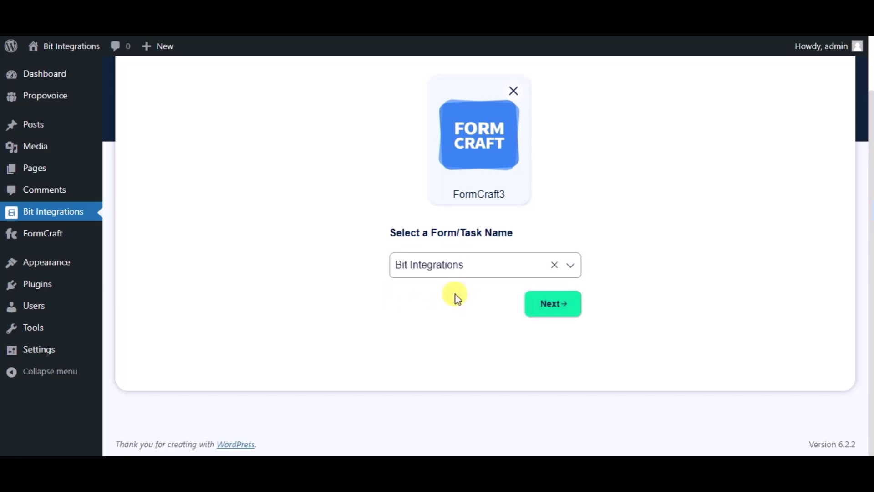
pyautogui.click(534, 314)
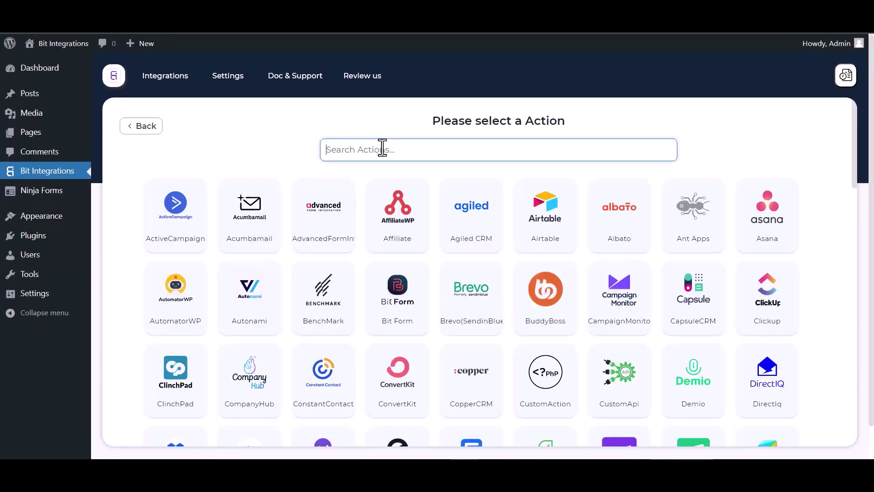
# Step: Choose Albato as the action and open the linked Albato dashboard
pyautogui.write('al')
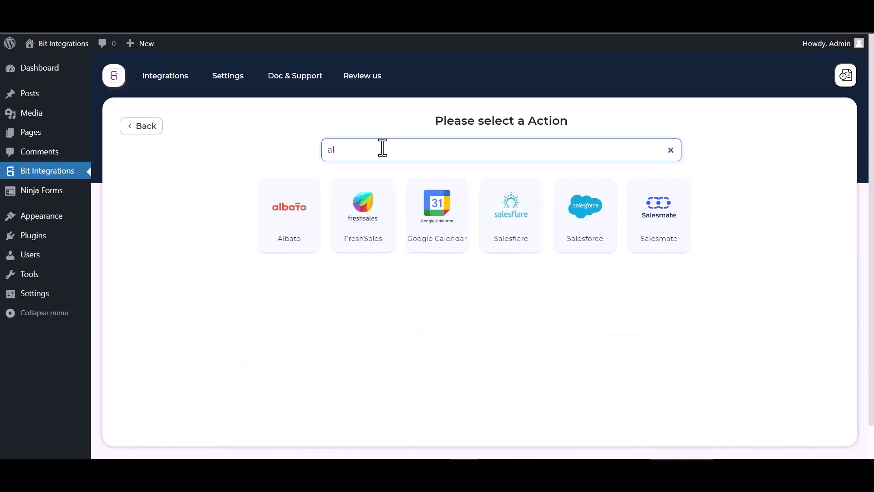
pyautogui.click(289, 197)
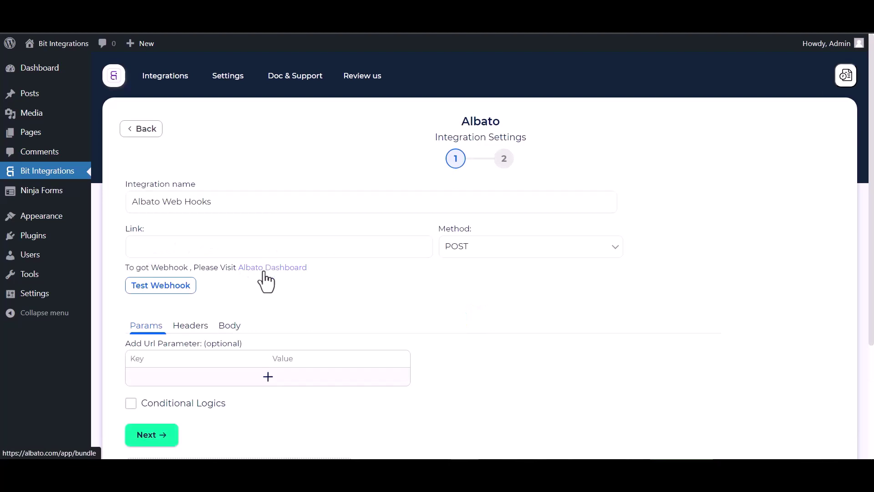
pyautogui.click(264, 268)
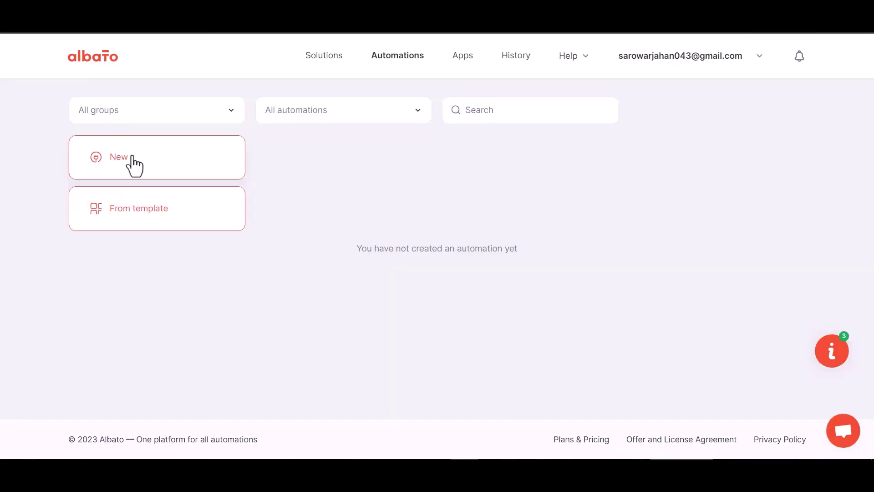
# Step: Create a new Albato automation and choose Webhook as its trigger app
pyautogui.click(132, 160)
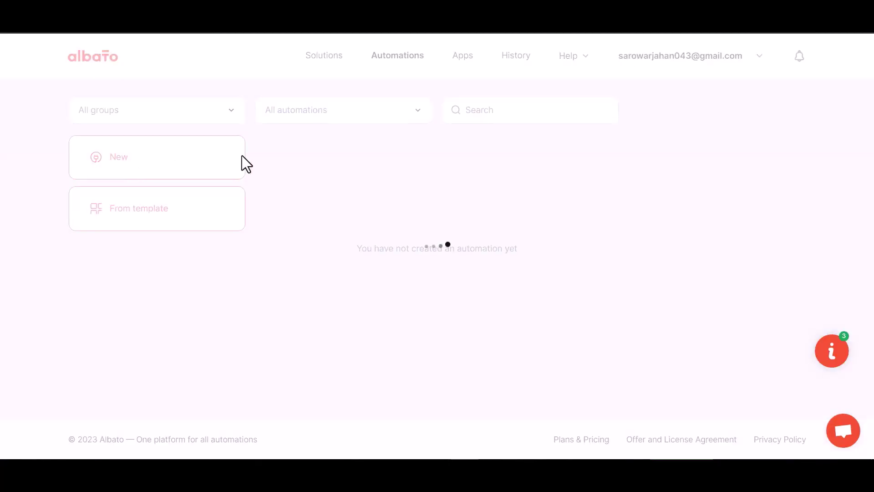
pyautogui.click(634, 244)
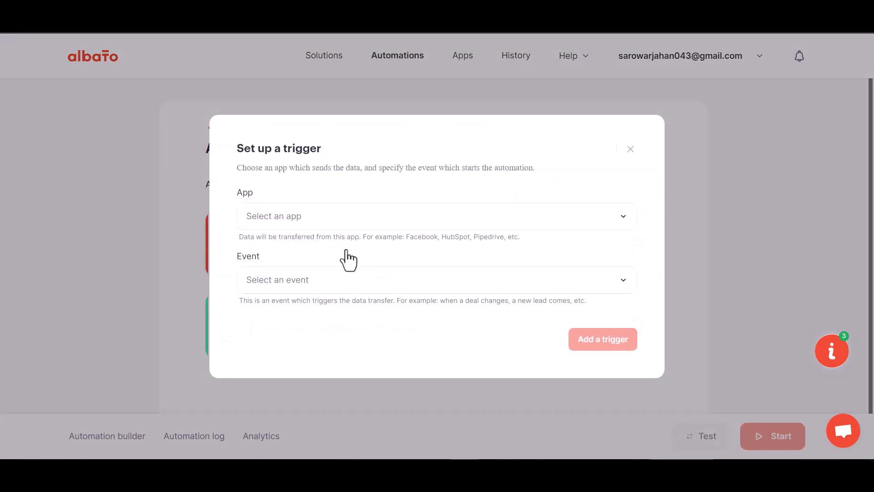
pyautogui.click(295, 227)
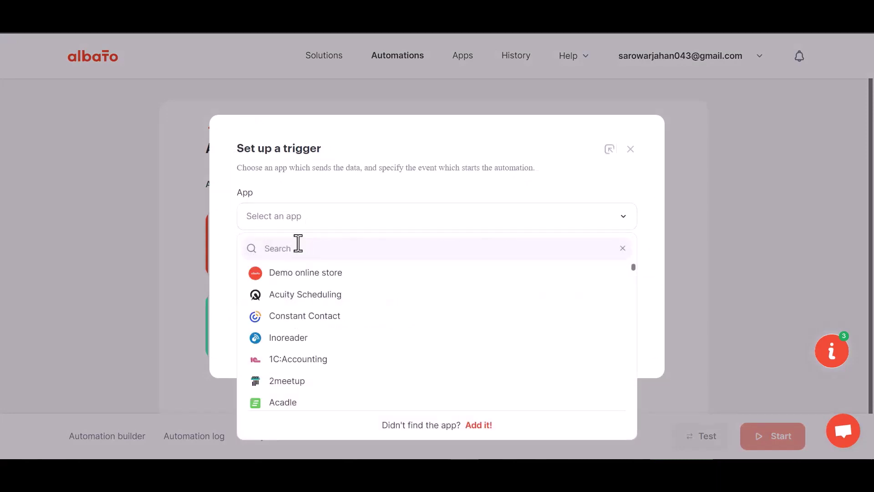
pyautogui.write('web')
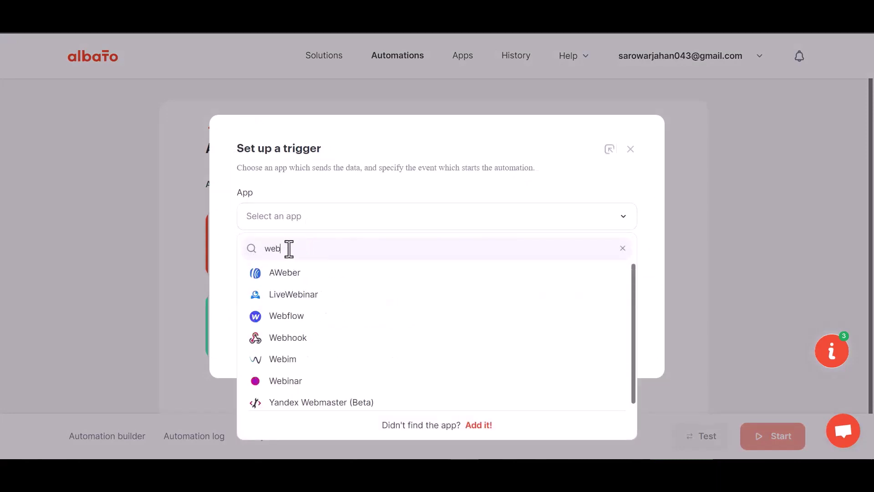
pyautogui.write('h')
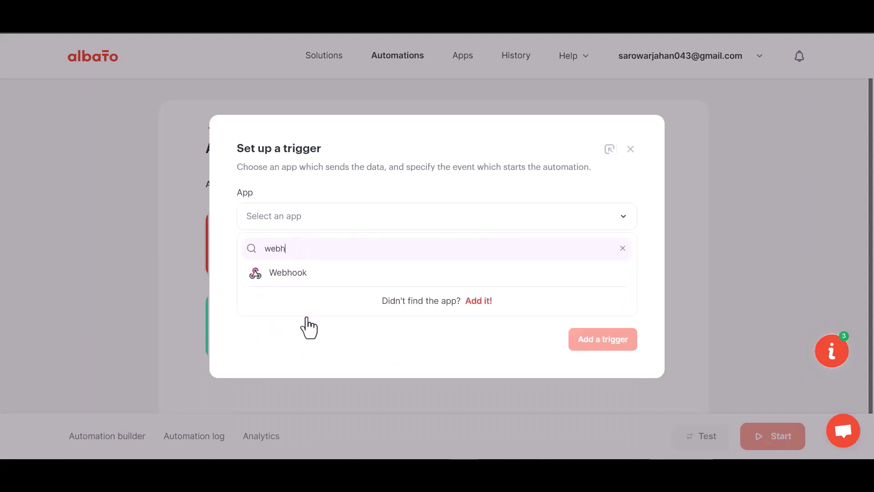
pyautogui.click(308, 282)
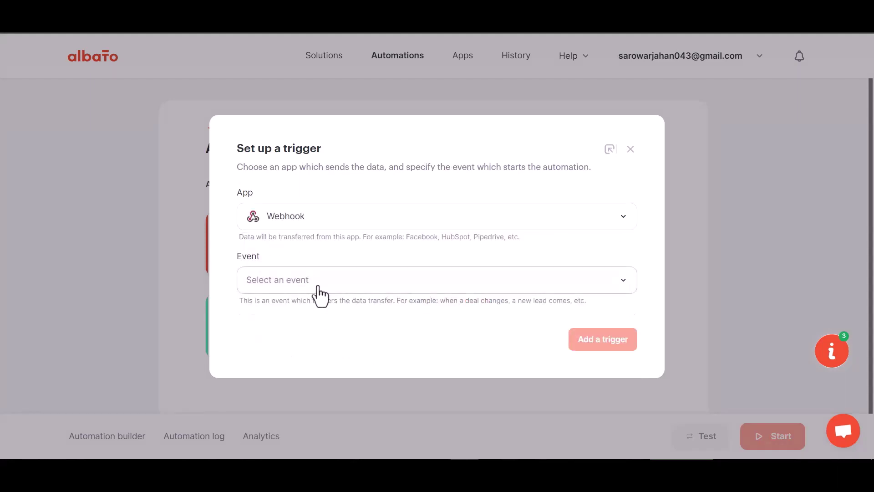
# Step: Set the trigger event to Incoming webhook with the first My Account Webhook connection, and add the trigger
pyautogui.click(300, 282)
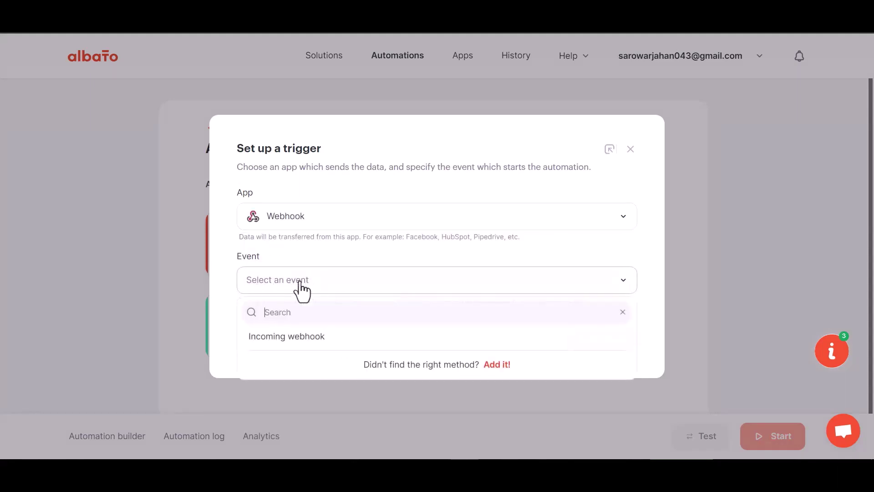
pyautogui.click(295, 339)
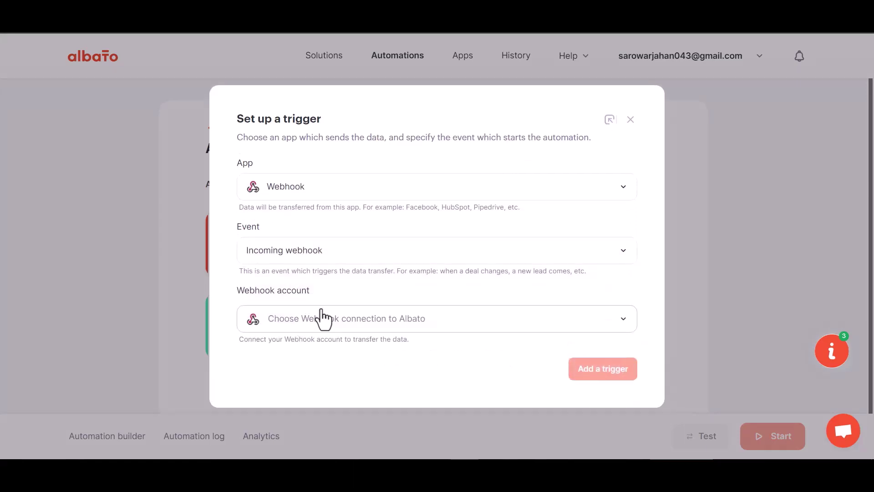
pyautogui.click(312, 324)
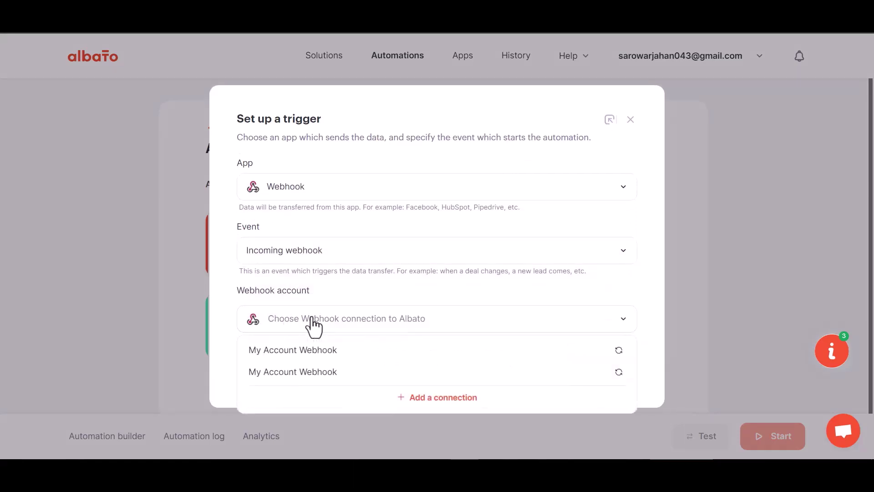
pyautogui.click(318, 355)
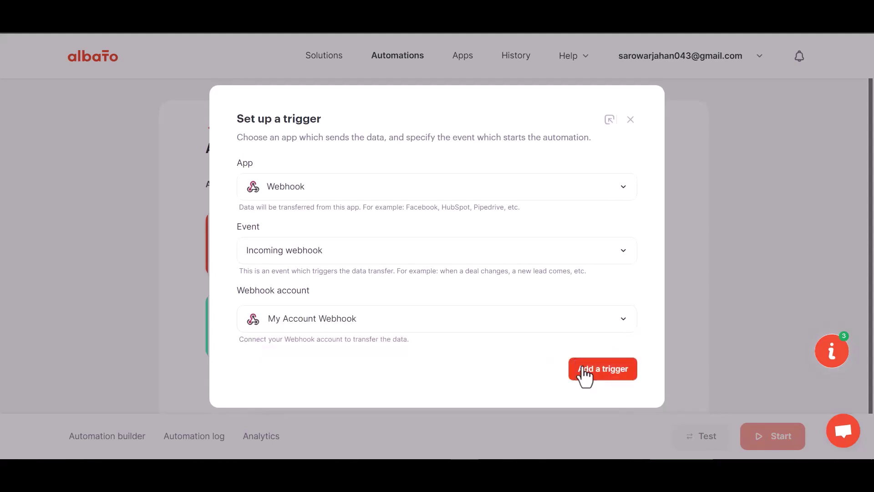
pyautogui.click(585, 371)
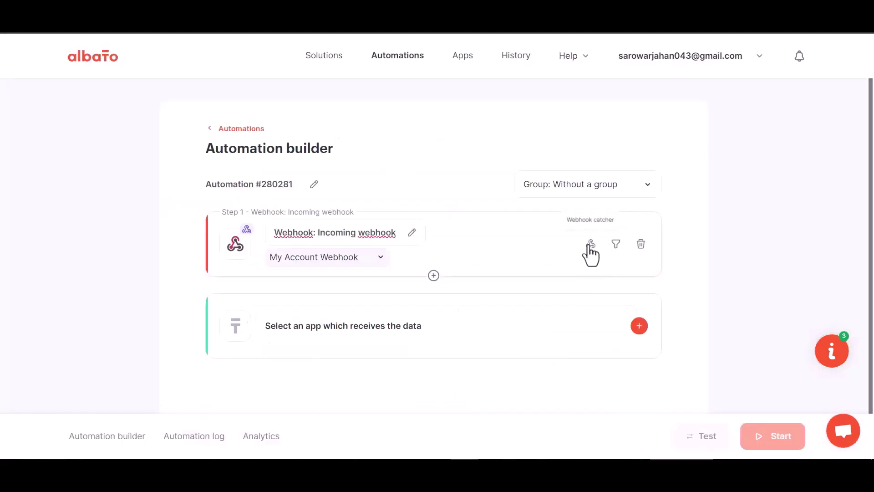
# Step: Copy the Webhook catcher's URL, start waiting for the webhook, and paste the URL as the Albato integration's link in Bit Integrations
pyautogui.click(589, 250)
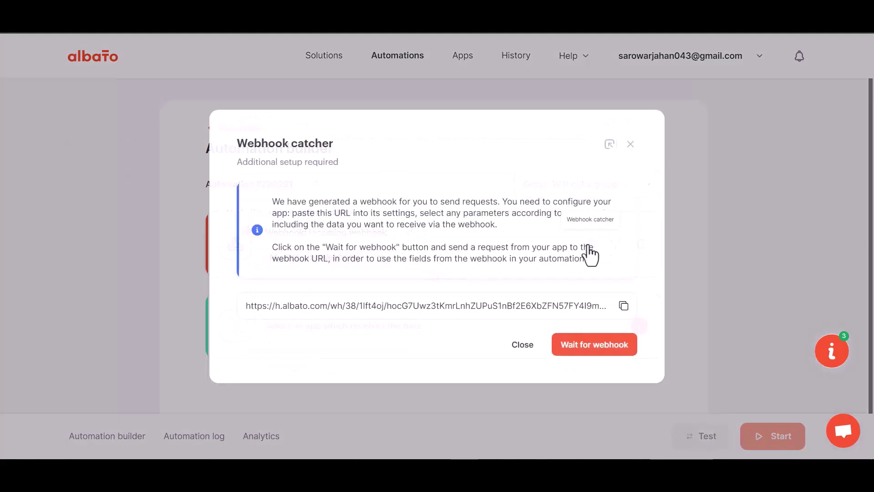
pyautogui.click(623, 306)
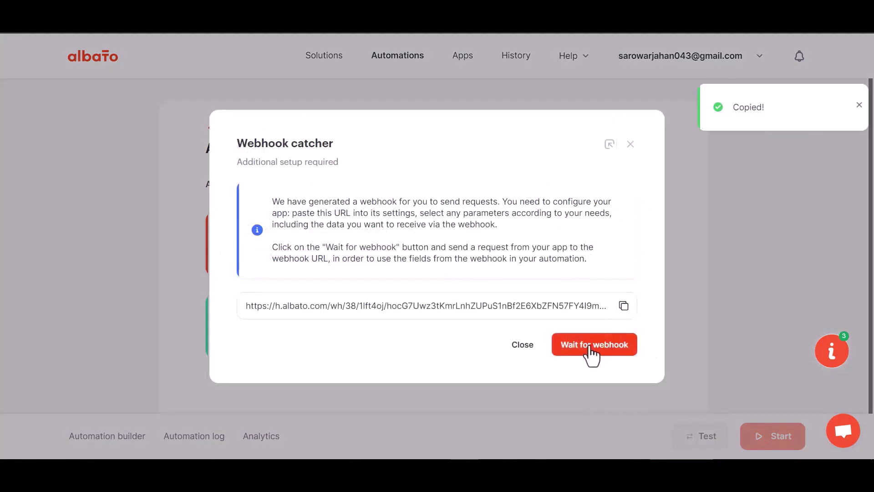
pyautogui.click(590, 345)
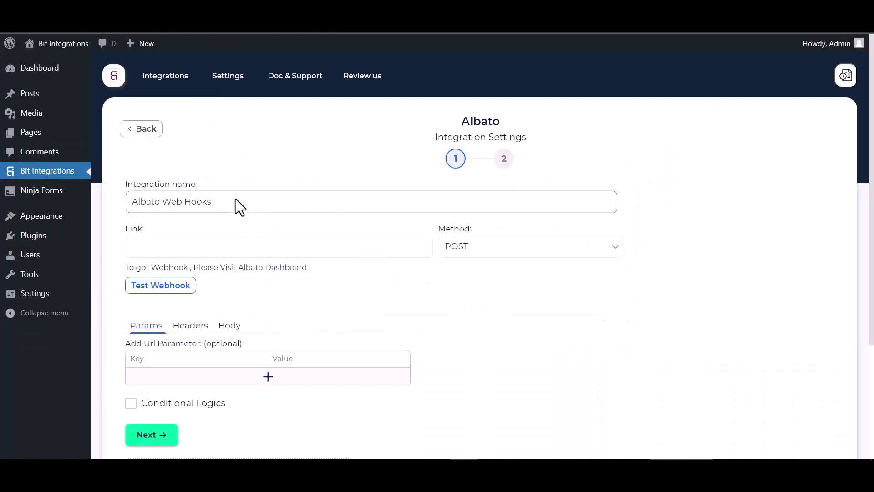
pyautogui.click(211, 253)
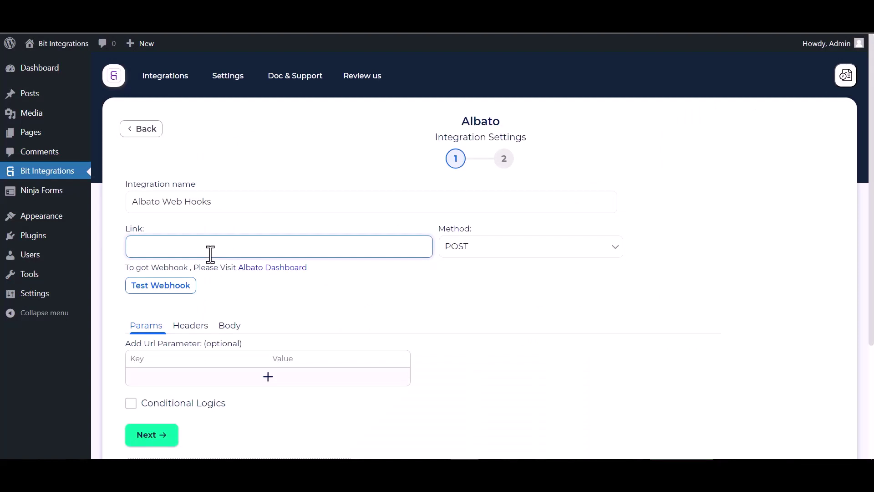
pyautogui.hotkey('ctrl', 'v')
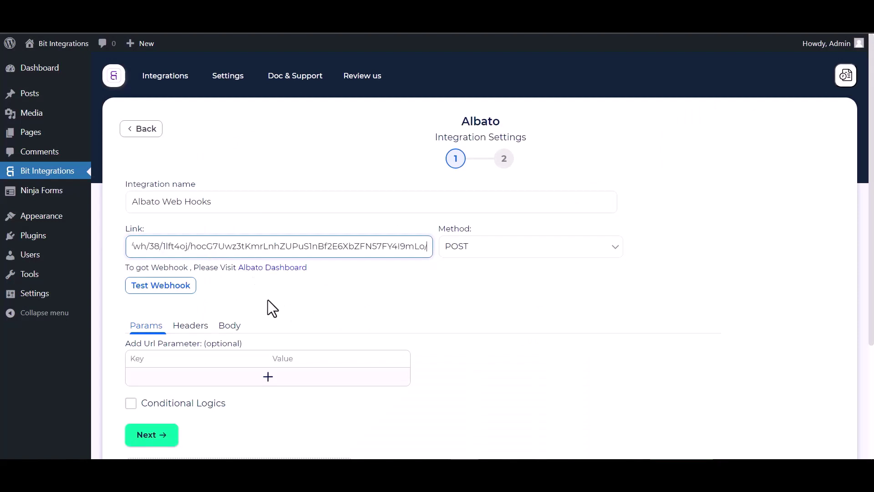
# Step: Configure the request body to send all data with content type application/json, and test the webhook
pyautogui.click(234, 333)
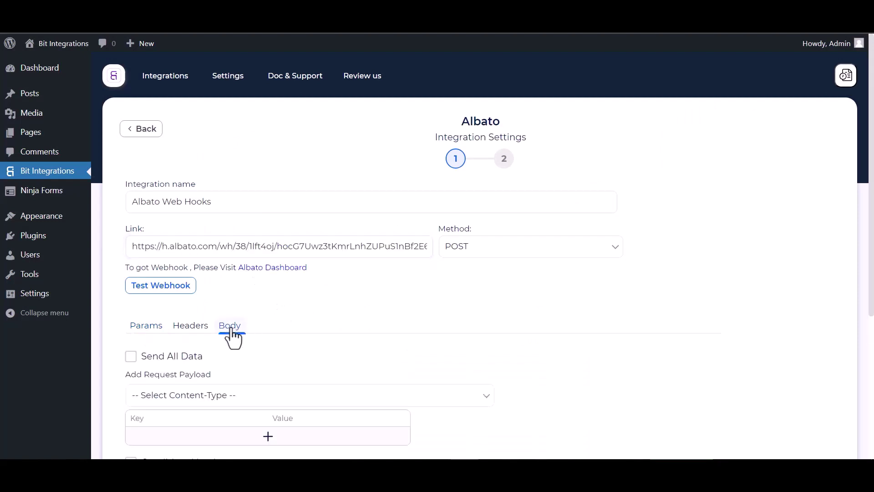
pyautogui.click(150, 356)
pyautogui.scroll(-3, 210, 360)
pyautogui.click(244, 293)
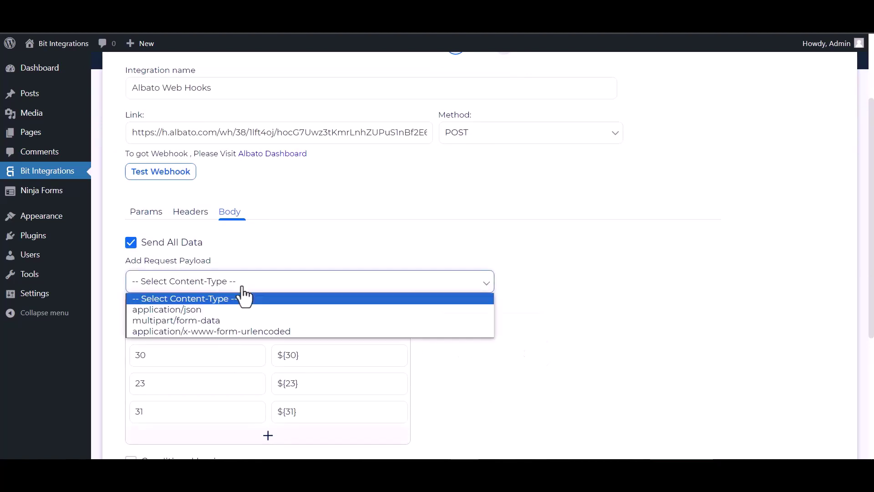
pyautogui.click(181, 312)
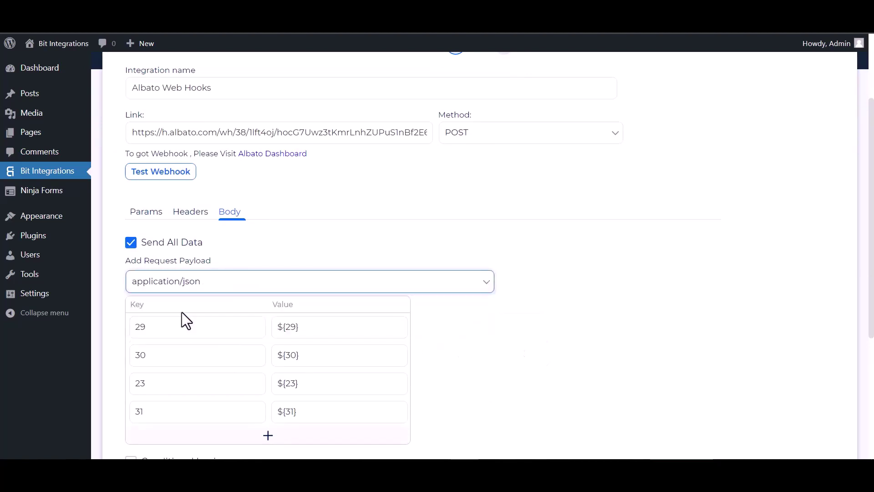
pyautogui.scroll(2, 200, 225)
pyautogui.click(168, 231)
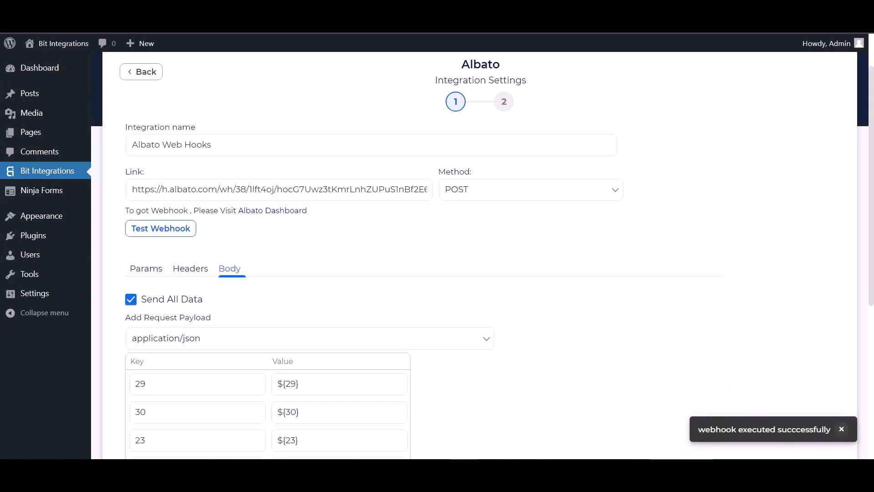
pyautogui.scroll(-5, 129, 299)
pyautogui.click(131, 291)
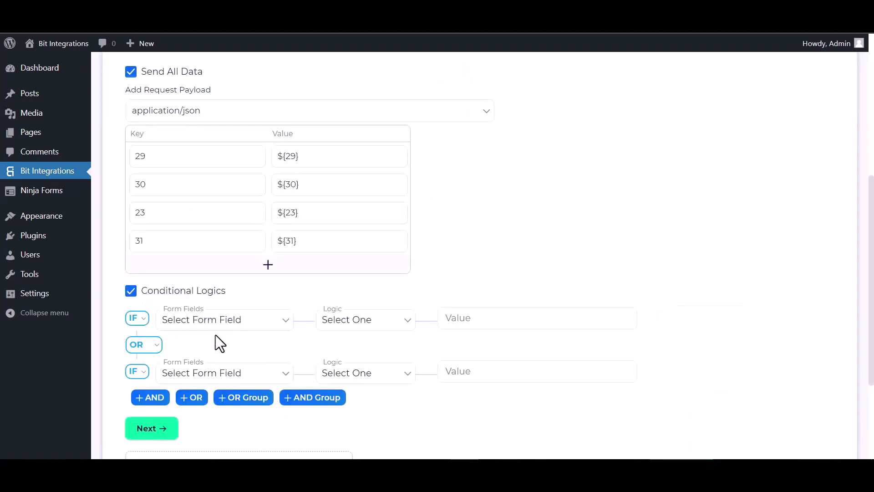
pyautogui.scroll(-1, 220, 343)
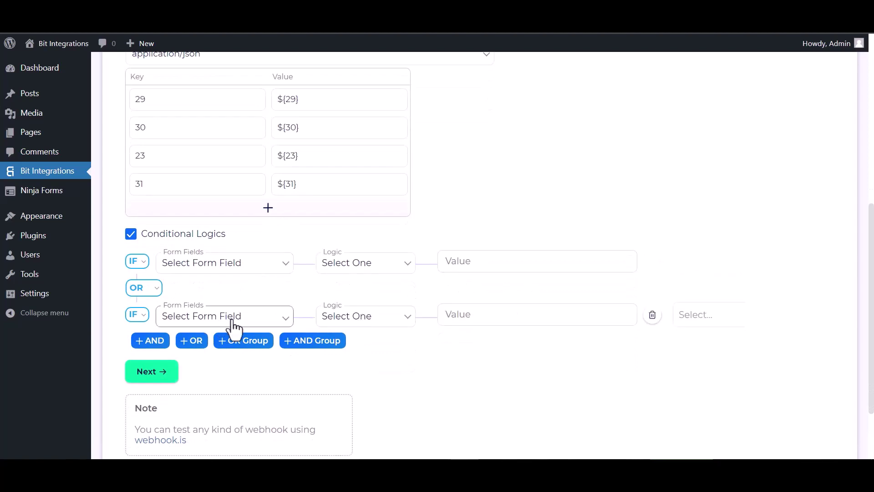
pyautogui.click(134, 234)
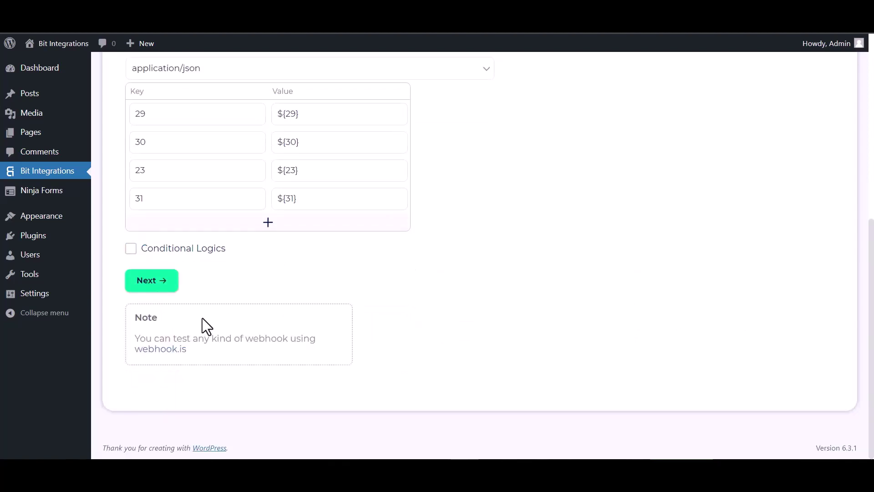
# Step: Proceed to the final stage of the Albato integration settings, then finish and save the integration
pyautogui.click(155, 291)
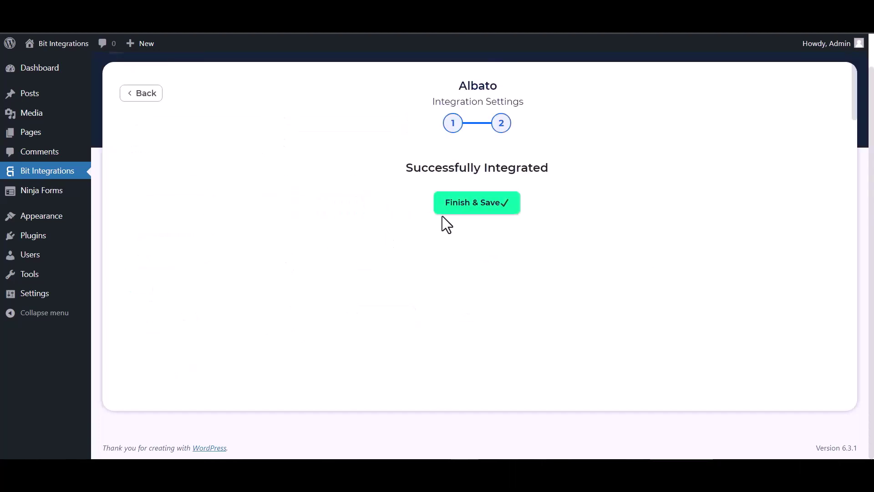
pyautogui.click(452, 210)
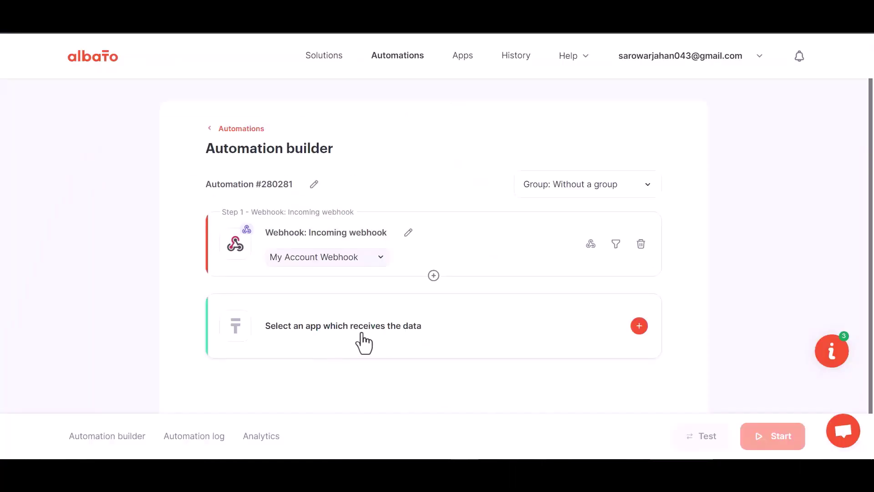
# Step: Add a receiving app to the Albato automation, choosing MailChimp with the action Add subscriber to the list
pyautogui.click(447, 334)
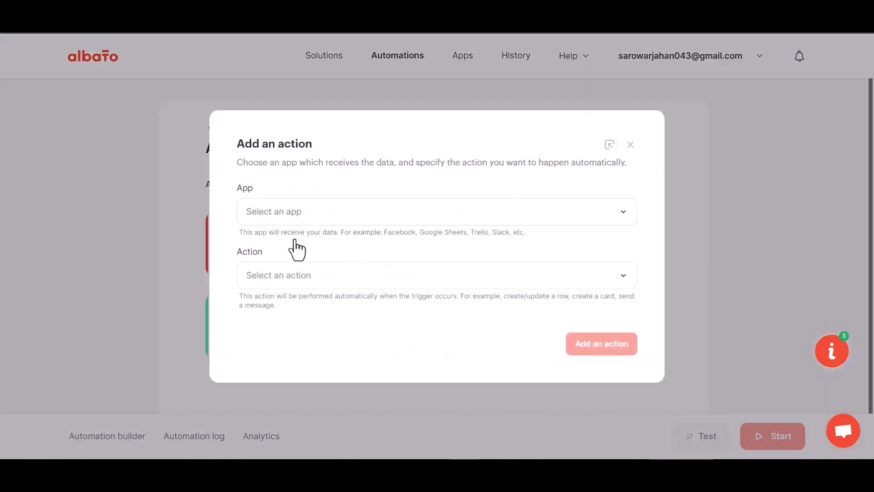
pyautogui.click(294, 214)
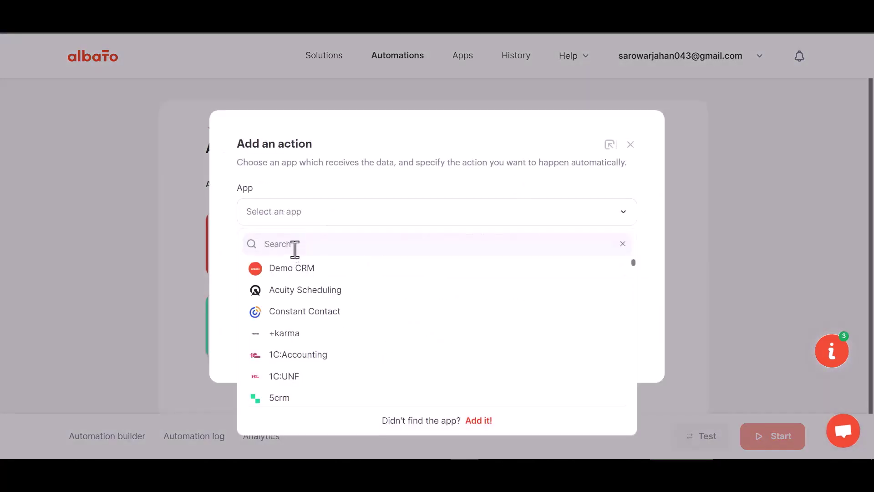
pyautogui.write('mail')
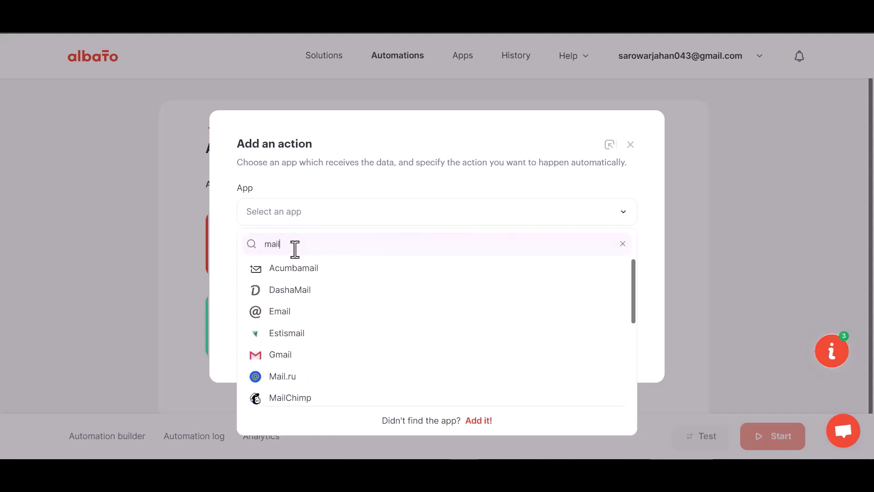
pyautogui.write('c')
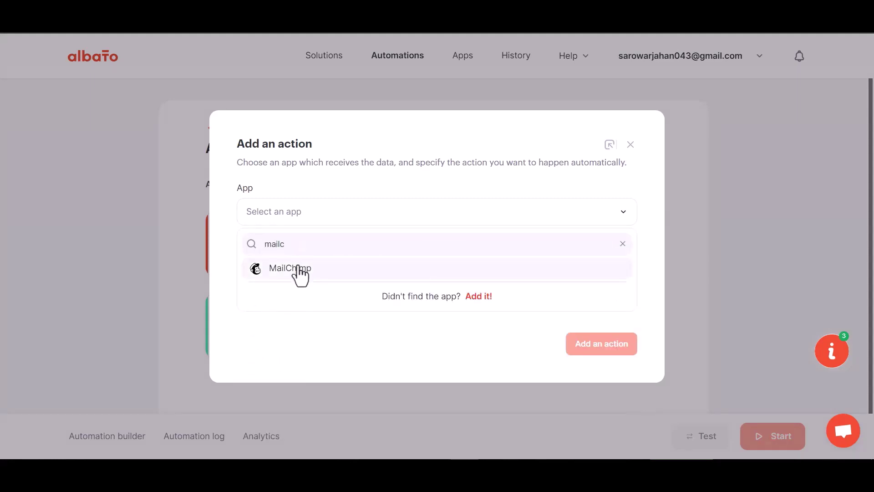
pyautogui.click(298, 269)
pyautogui.click(313, 284)
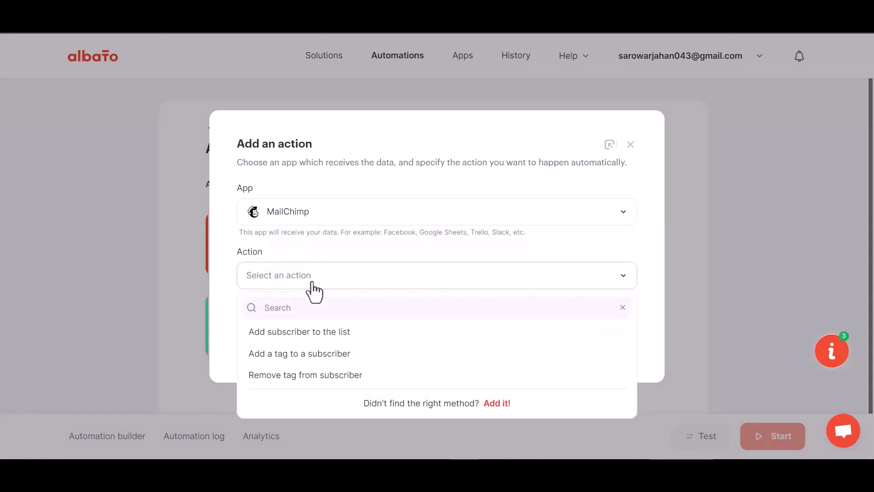
pyautogui.click(318, 331)
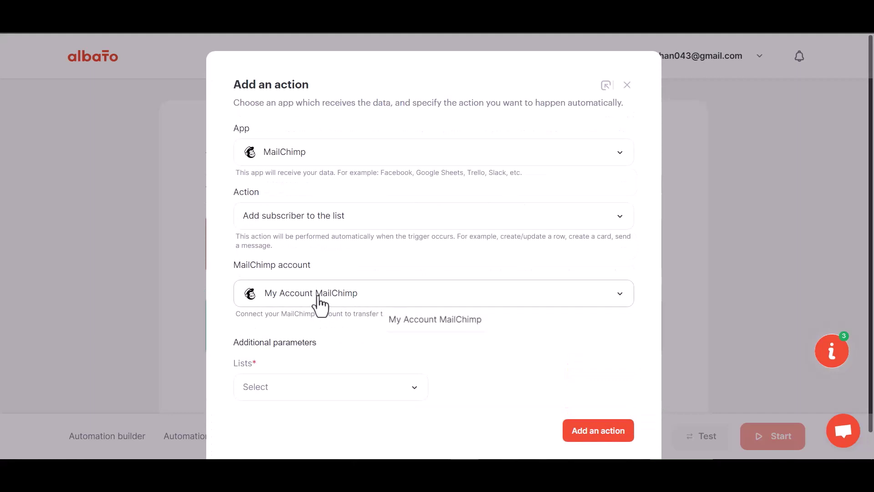
# Step: Connect a MailChimp account to the action by logging in with the account username and password, and allow Albato access
pyautogui.click(360, 300)
pyautogui.click(416, 329)
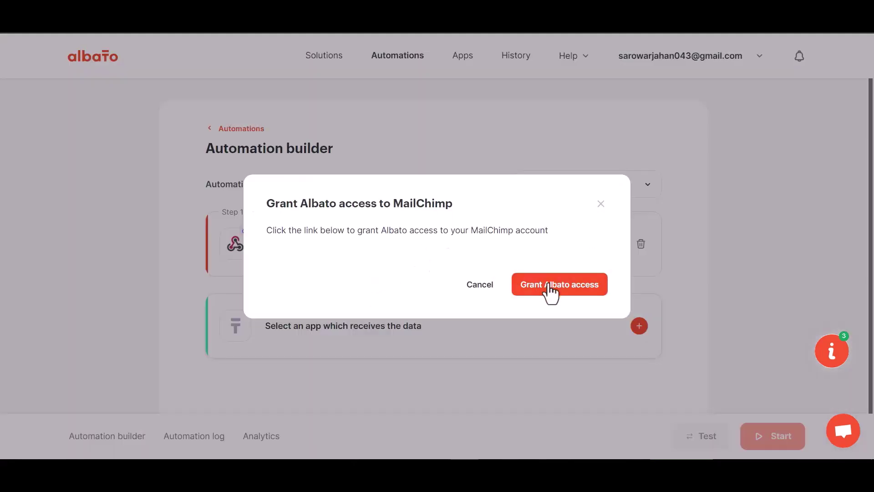
pyautogui.click(551, 289)
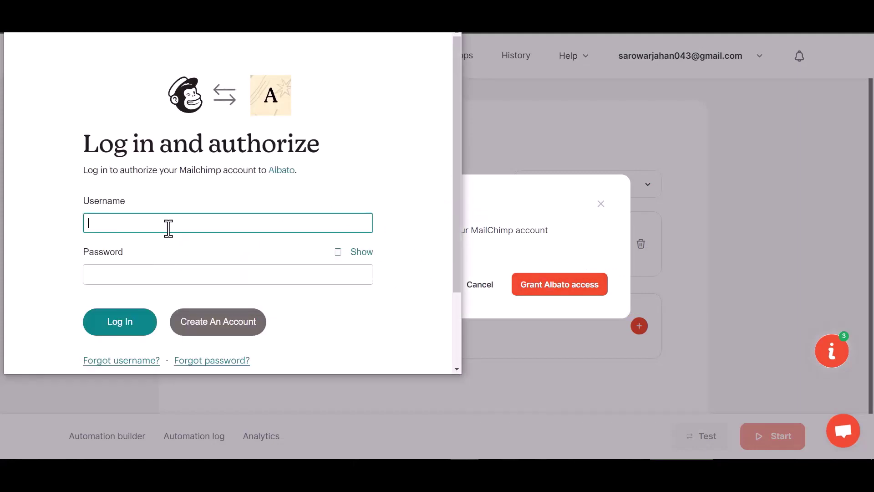
pyautogui.click(126, 332)
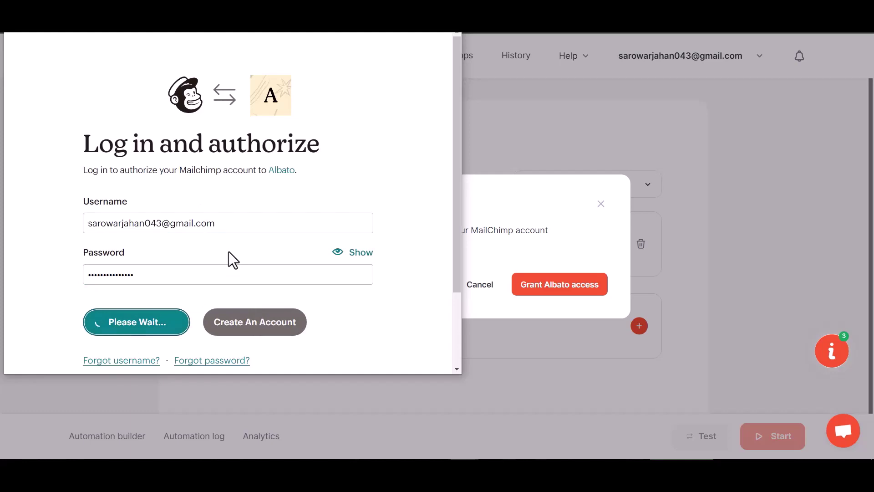
pyautogui.scroll(-3, 228, 252)
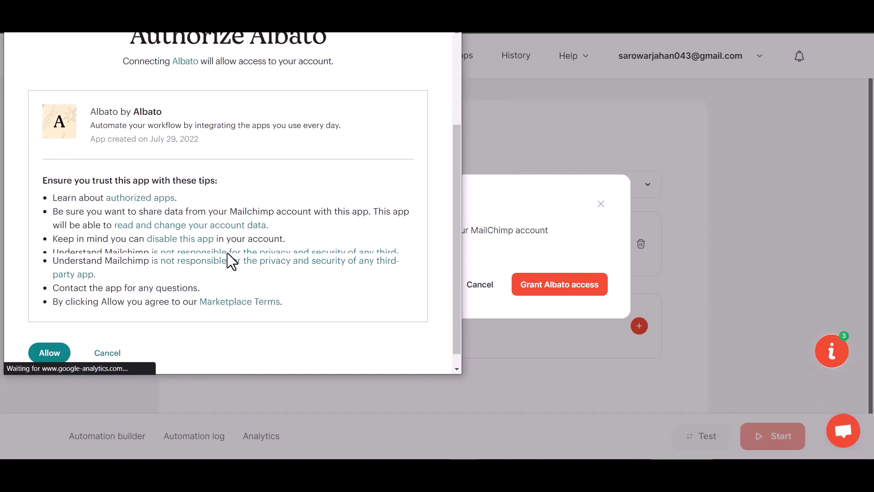
pyautogui.click(57, 337)
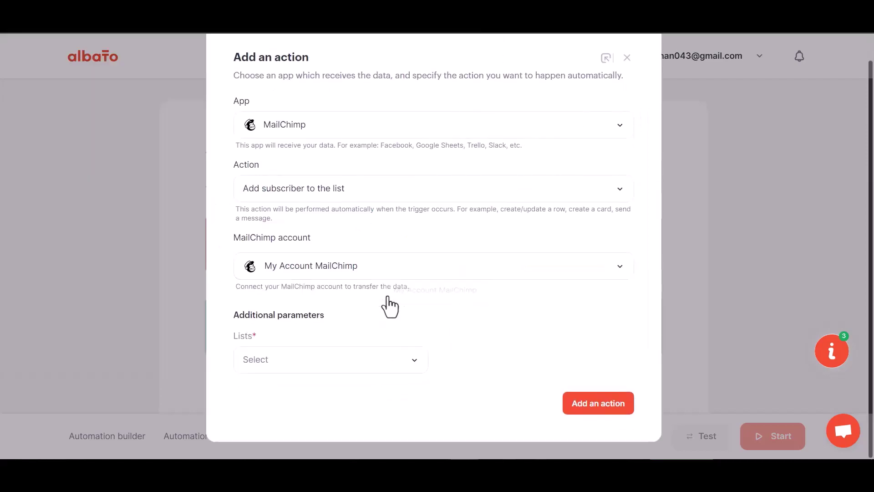
# Step: Select the available MailChimp audience as the action's list and add the action
pyautogui.click(335, 368)
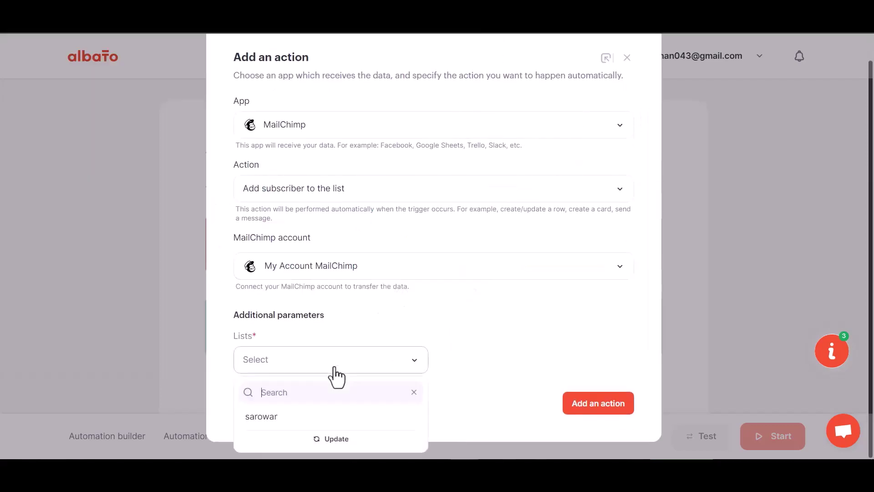
pyautogui.click(298, 416)
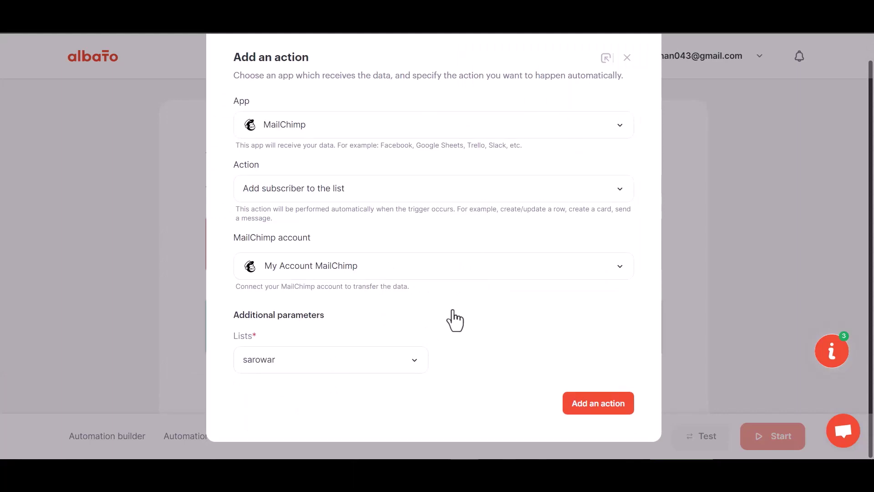
pyautogui.click(600, 406)
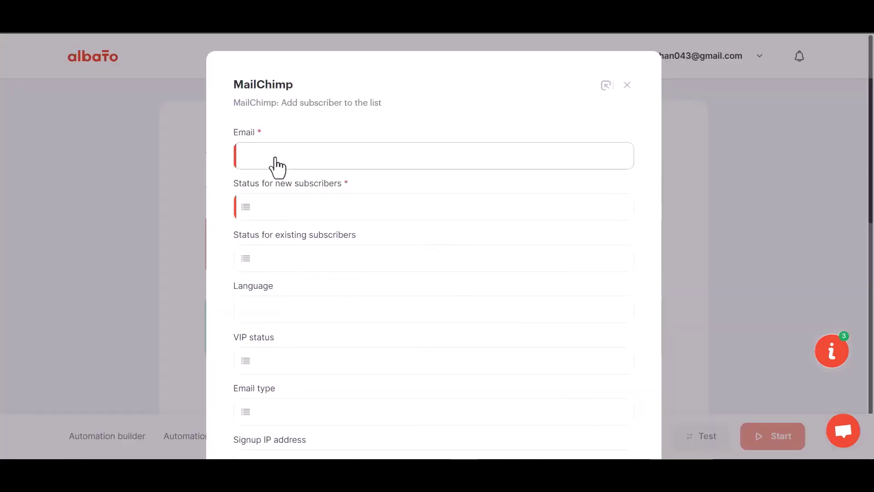
# Step: Map the subscriber's Email to webhook field 23 and set the status for new subscribers to Subscribed
pyautogui.click(312, 160)
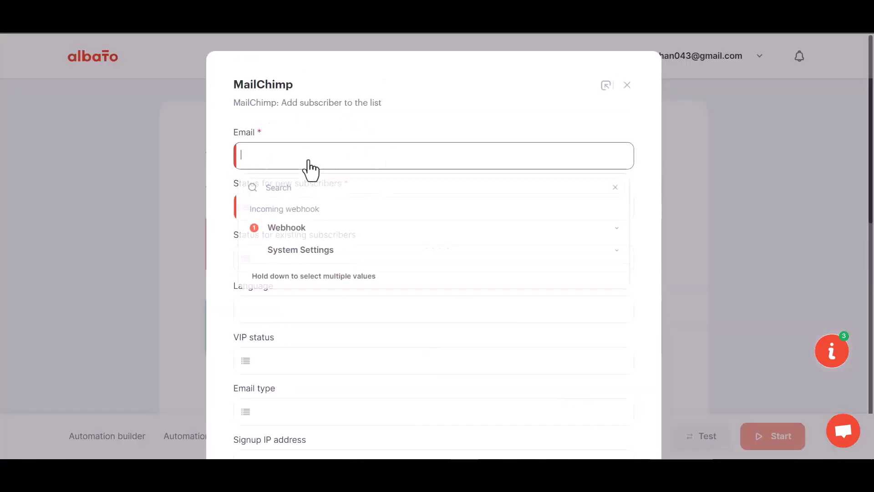
pyautogui.click(302, 228)
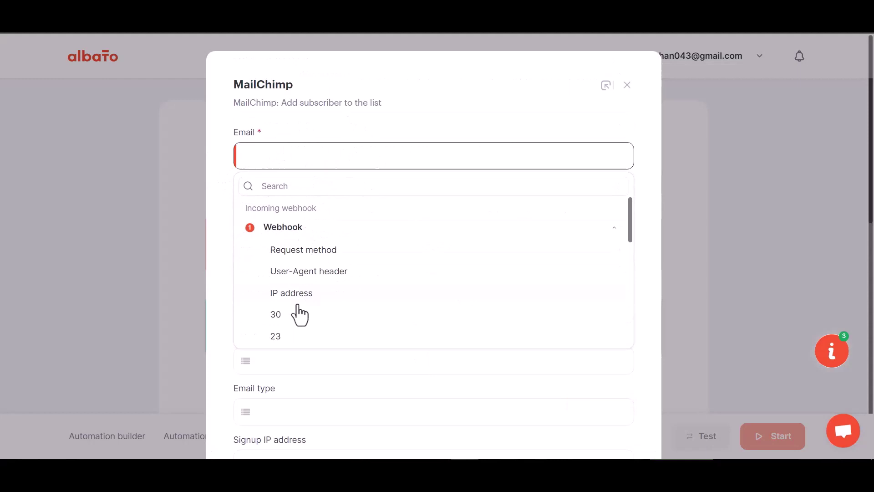
pyautogui.click(280, 337)
pyautogui.scroll(-1, 302, 269)
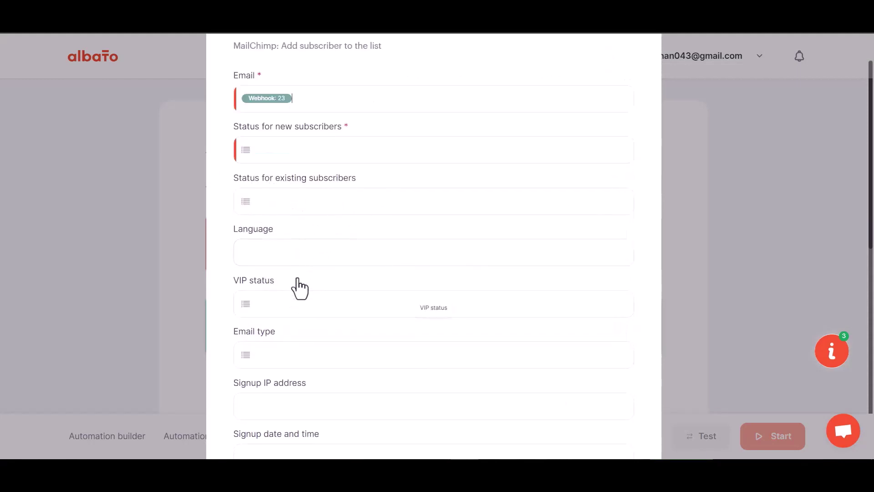
pyautogui.scroll(-1, 299, 287)
pyautogui.click(302, 92)
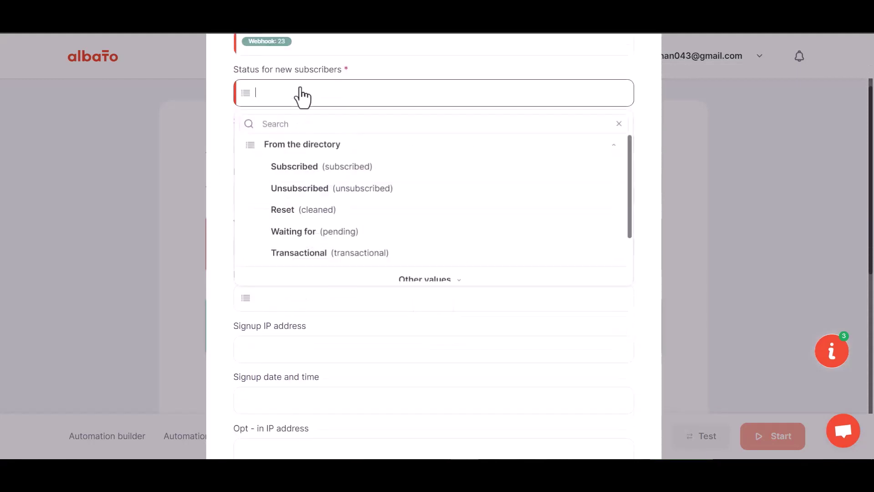
pyautogui.click(308, 176)
# Step: Map First Name to webhook field 29 and Last Name to webhook field 30
pyautogui.scroll(-5, 327, 275)
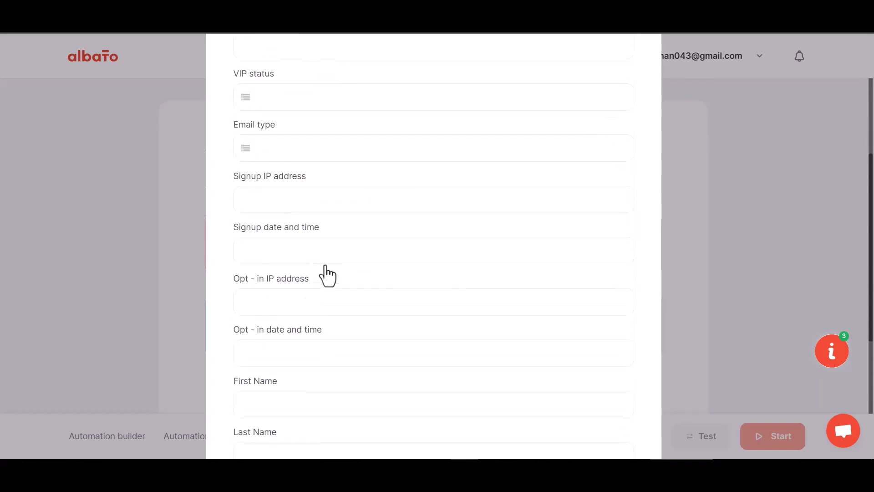
pyautogui.scroll(-1, 325, 268)
pyautogui.click(289, 211)
pyautogui.click(292, 284)
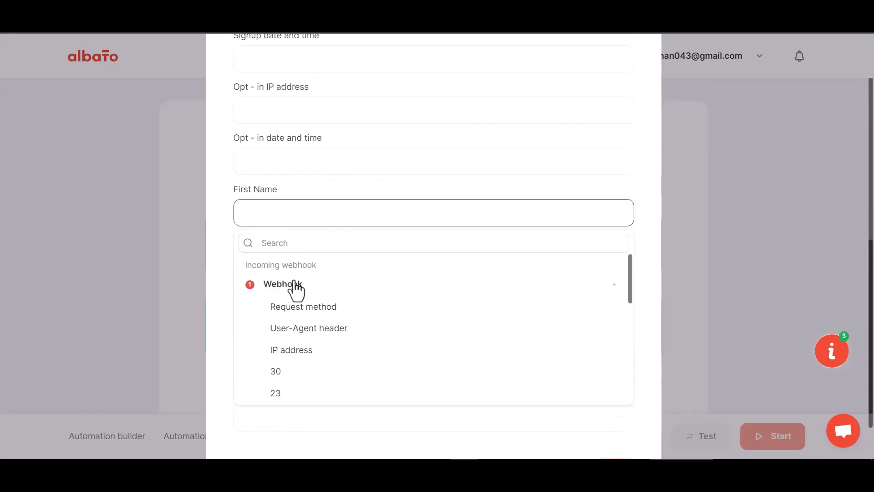
pyautogui.scroll(-1, 285, 400)
pyautogui.click(283, 377)
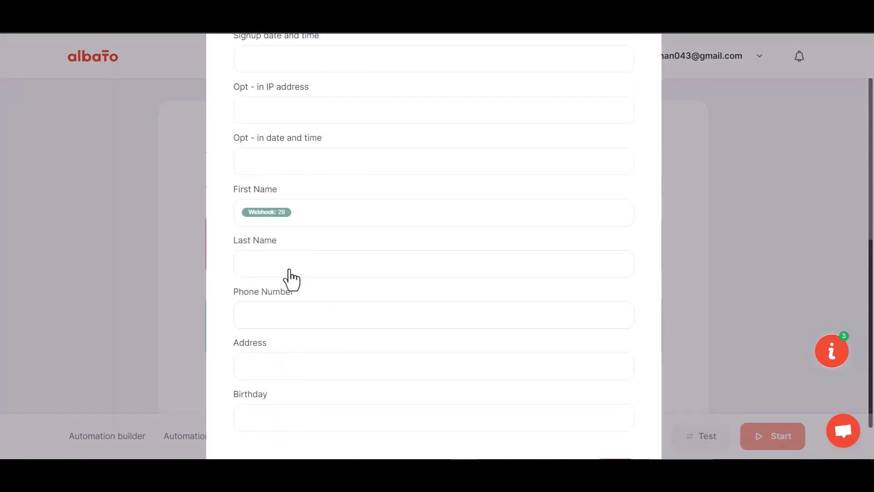
pyautogui.click(290, 270)
pyautogui.click(279, 340)
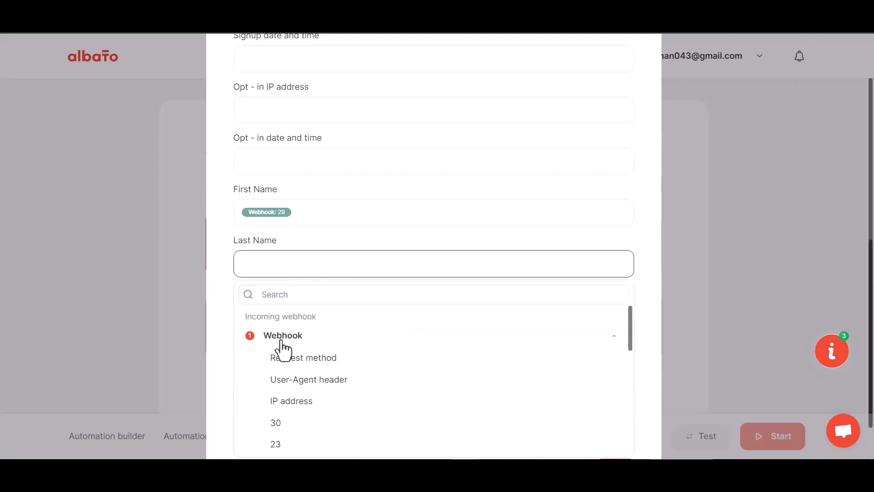
pyautogui.click(292, 422)
# Step: Map Phone Number to webhook field 31 and save the MailChimp action
pyautogui.click(309, 303)
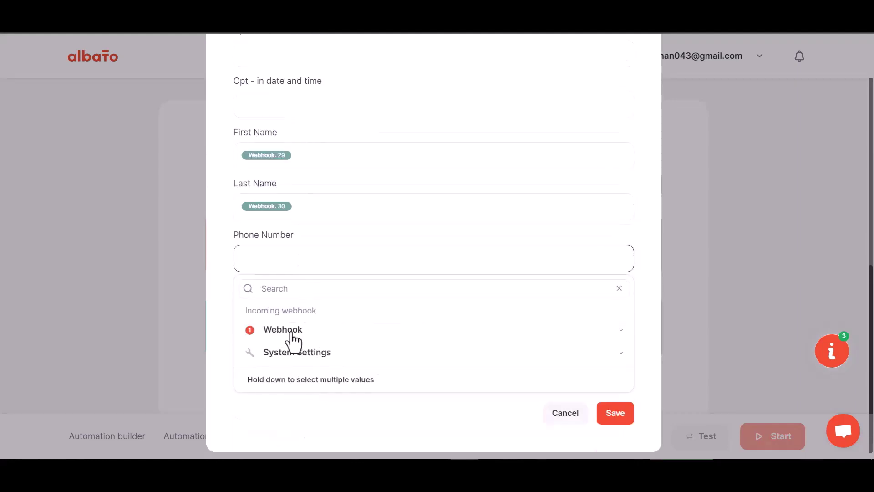
pyautogui.click(293, 336)
pyautogui.scroll(-4, 287, 396)
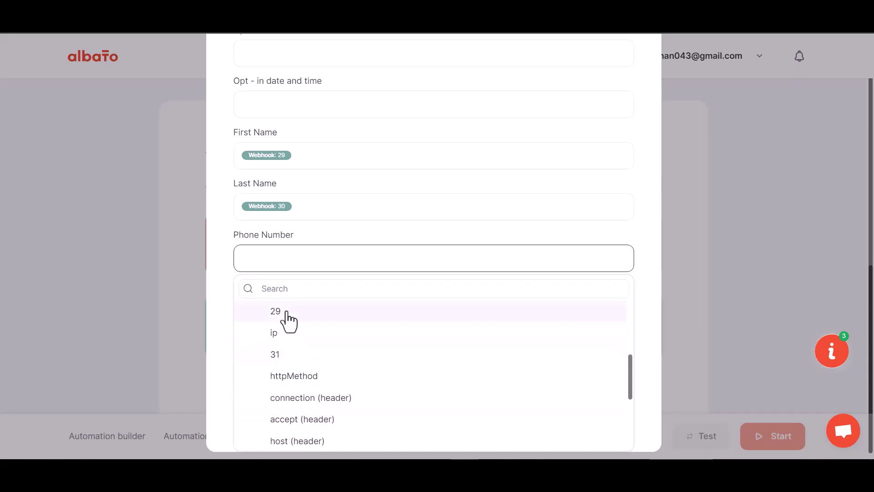
pyautogui.click(284, 357)
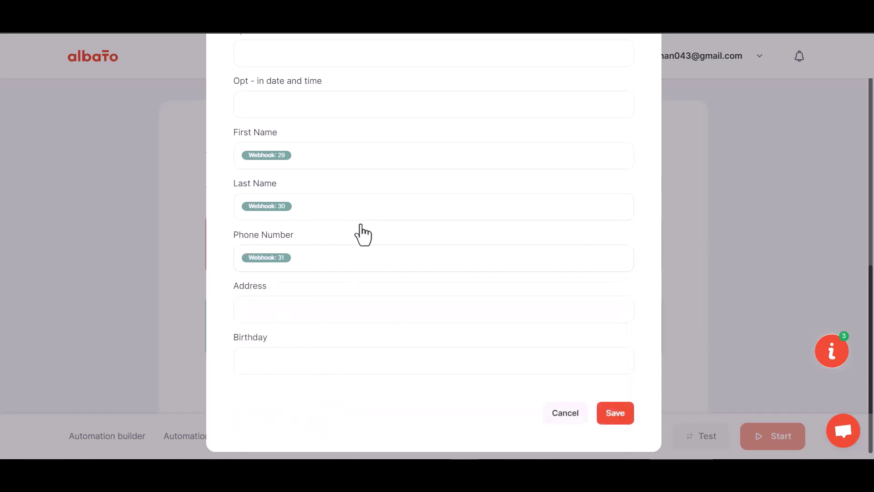
pyautogui.click(610, 407)
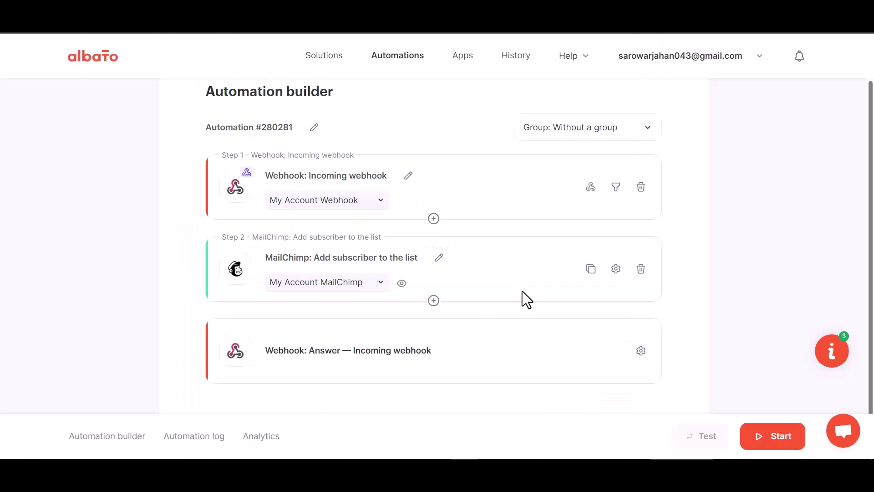
# Step: Start the automation and submit the FormCraft form with test contact details
pyautogui.click(773, 443)
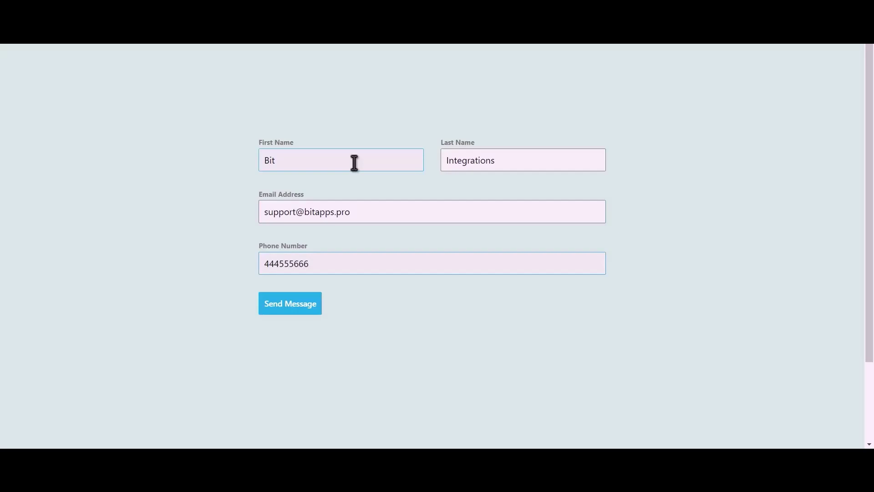
pyautogui.click(299, 308)
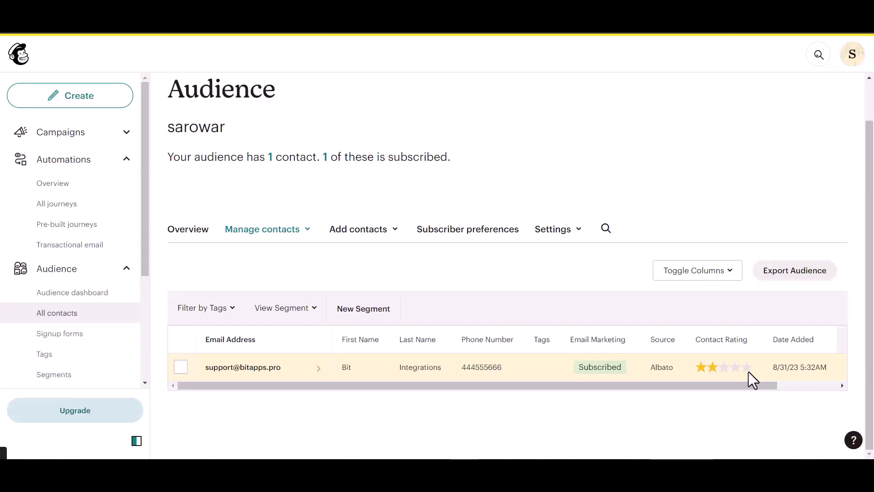
# Step: Check the submitted contact in the Mailchimp audience's contact list and switch back to Albato
pyautogui.click(278, 368)
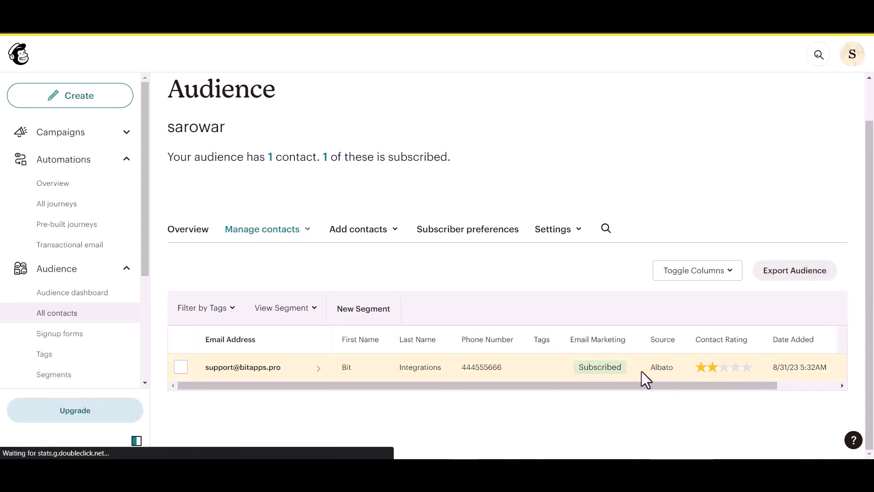
pyautogui.hotkey('ctrl', 'Tab')
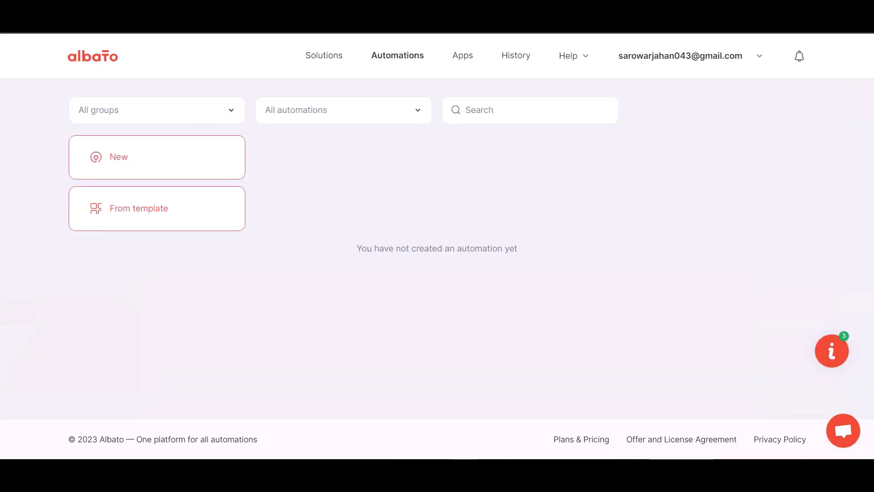